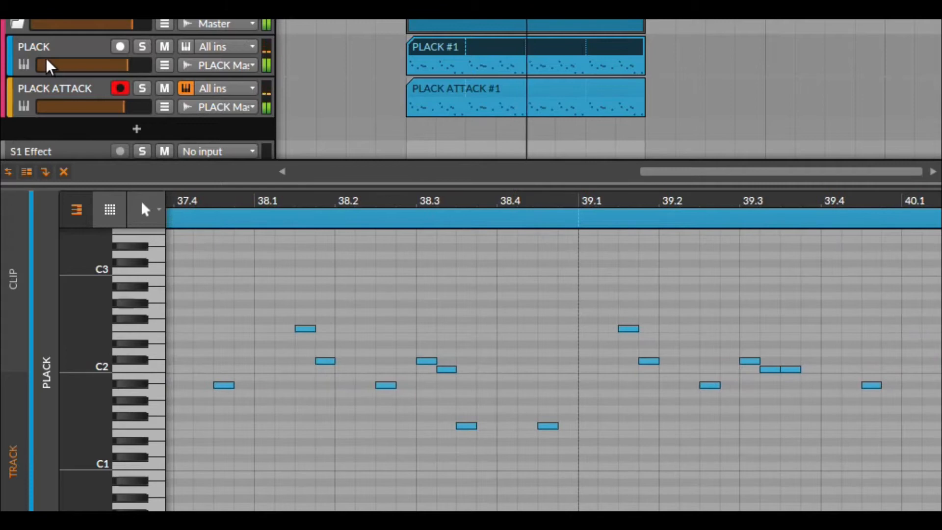
# Step: Look over the Sylenth1 patches on the PLACK and PLACK ATTACK tracks
pyautogui.click(130, 476)
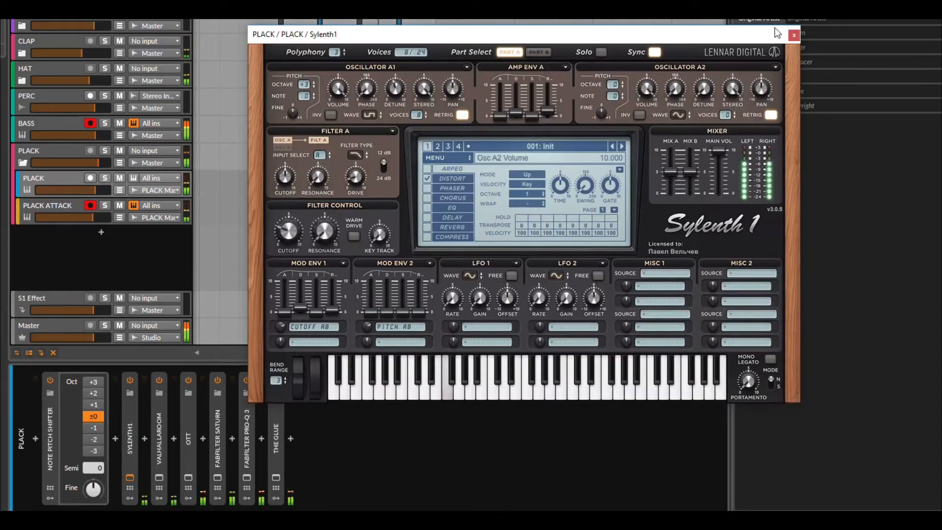
pyautogui.click(793, 36)
pyautogui.click(52, 206)
pyautogui.click(129, 477)
pyautogui.click(128, 477)
# Step: Select the BASS track and inspect its Sylenth1 patch, closing the plug-in window when done
pyautogui.click(48, 135)
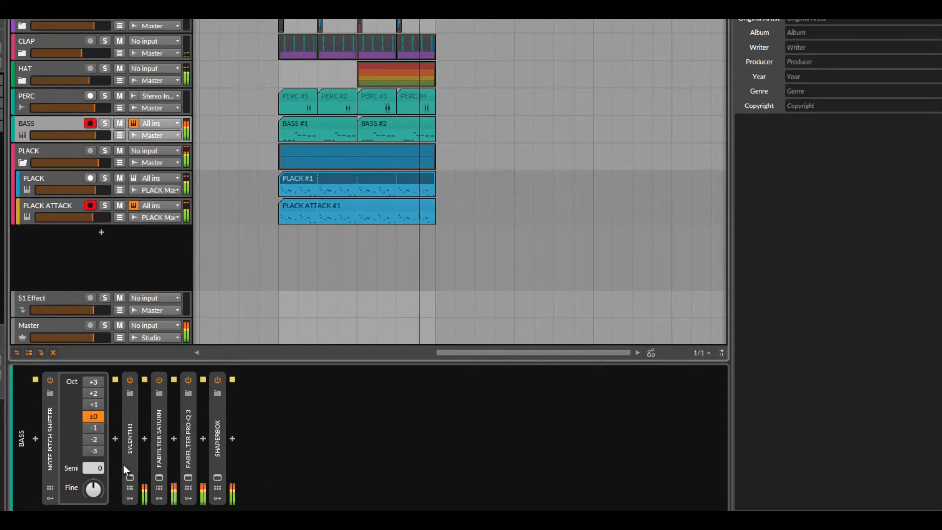
pyautogui.click(129, 477)
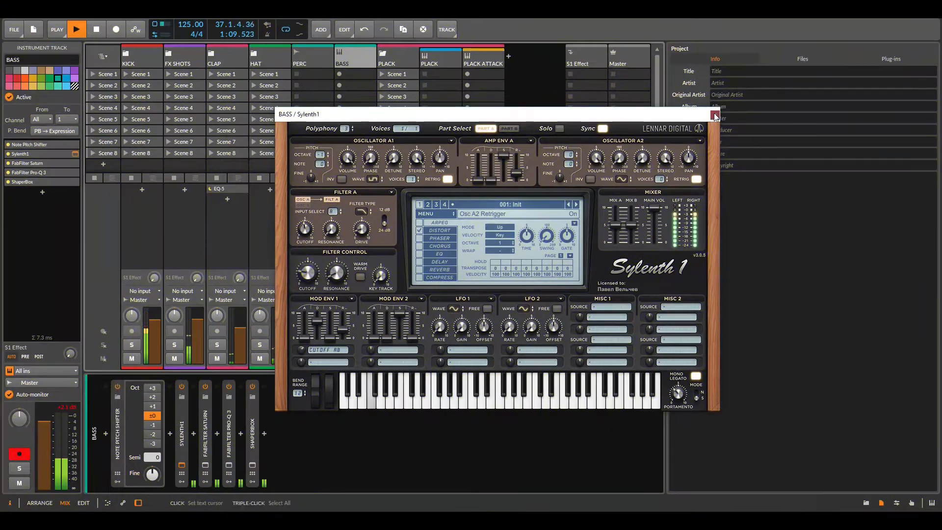
pyautogui.click(714, 116)
# Step: Inspect the FabFilter Pro-L 2 limiter on the Master track, then return to the arrangement view
pyautogui.click(628, 66)
pyautogui.click(118, 466)
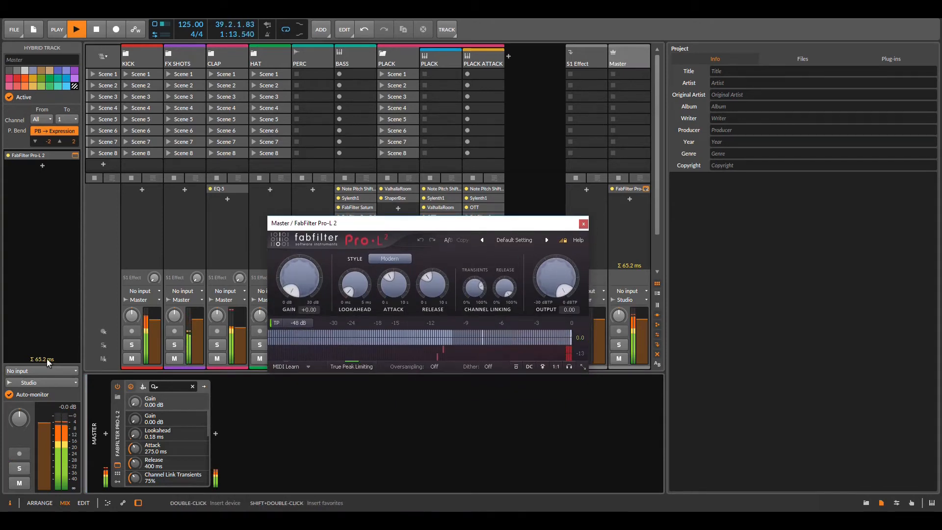
pyautogui.click(39, 502)
pyautogui.click(581, 223)
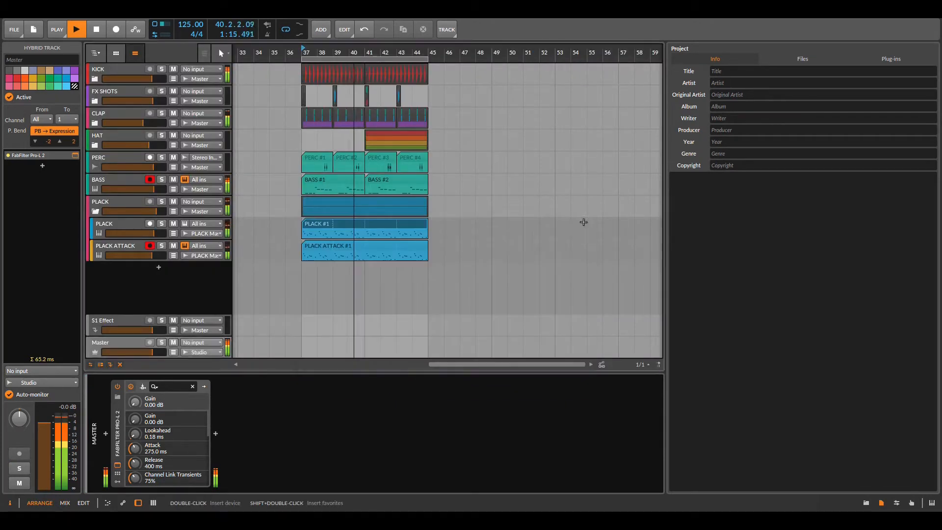
# Step: Examine the BASS and PERC tracks in the arrangement
pyautogui.moveTo(431, 52); pyautogui.dragTo(430, 68)
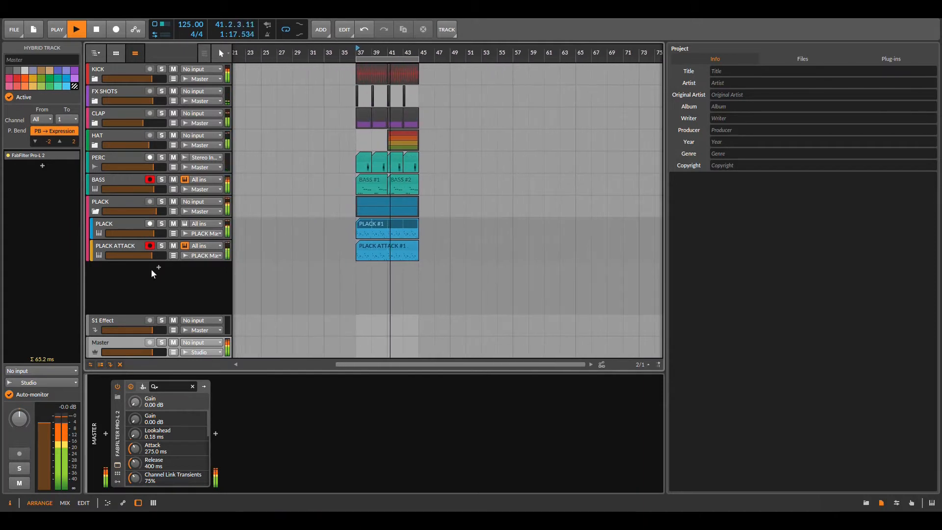
pyautogui.click(118, 187)
pyautogui.click(120, 160)
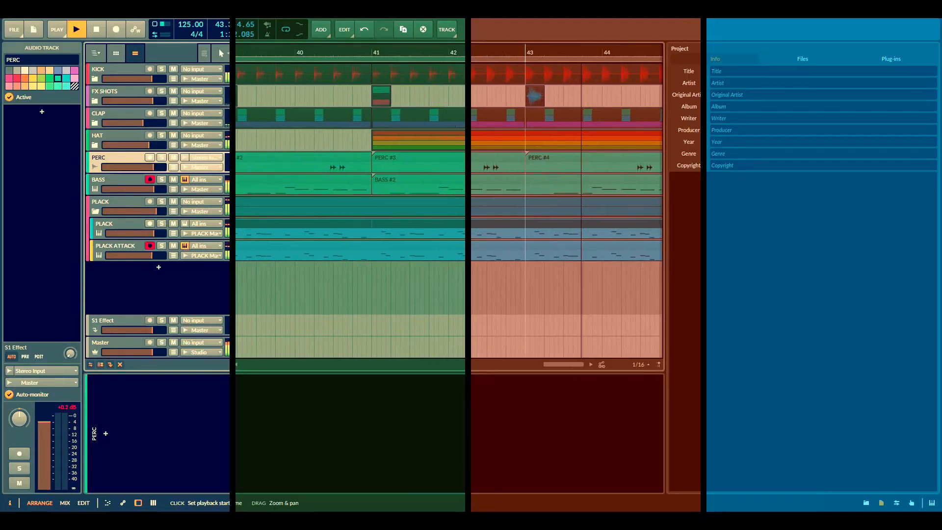
pyautogui.moveTo(516, 52); pyautogui.dragTo(507, 72)
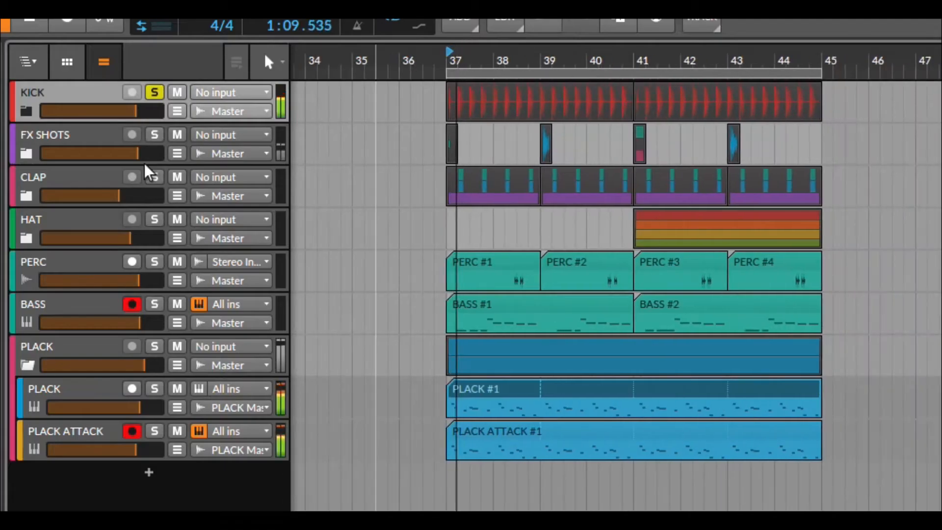
# Step: Solo the FX SHOTS track and listen to its clips at bars 37, 39, 41 and 43
pyautogui.click(154, 135)
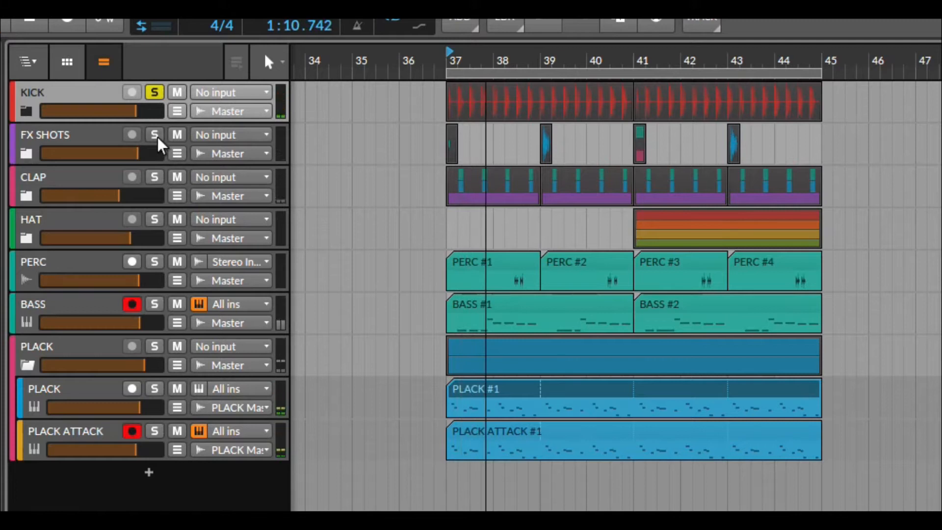
pyautogui.click(435, 65)
pyautogui.press('space')
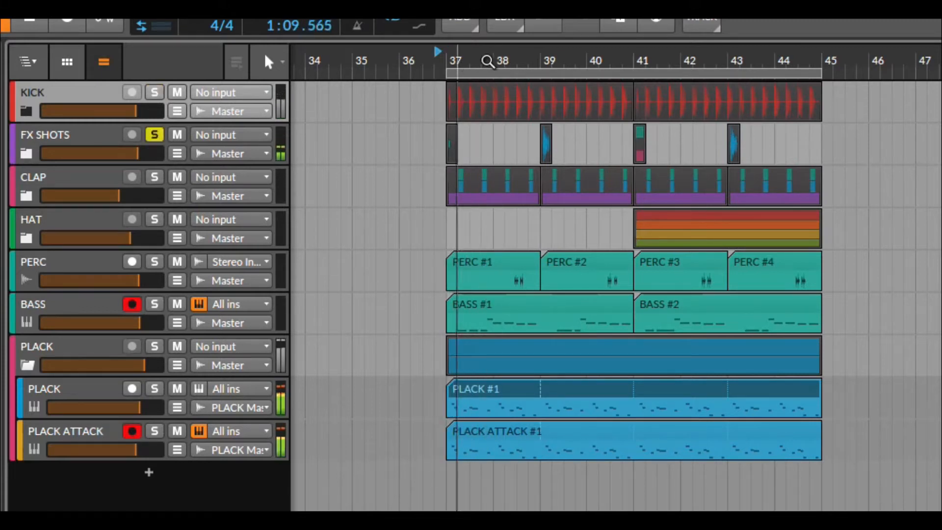
pyautogui.click(541, 49)
pyautogui.click(637, 47)
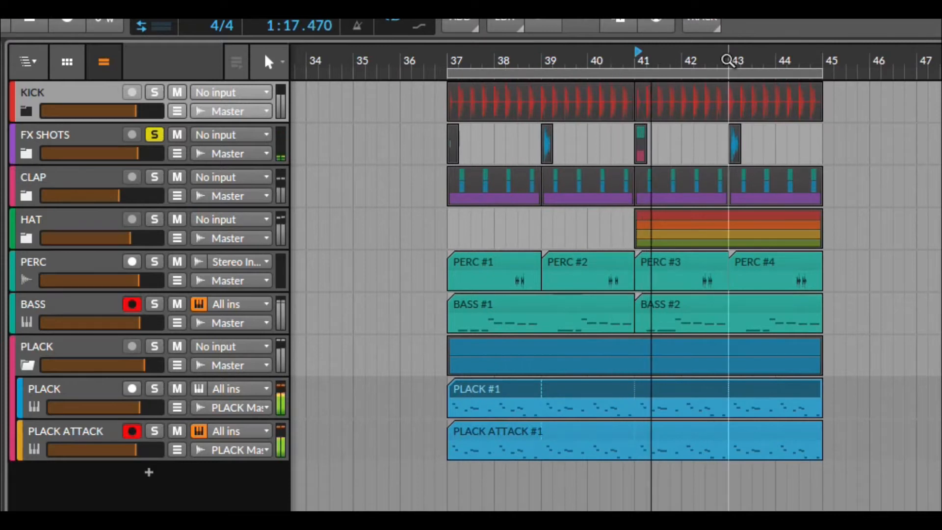
pyautogui.click(730, 50)
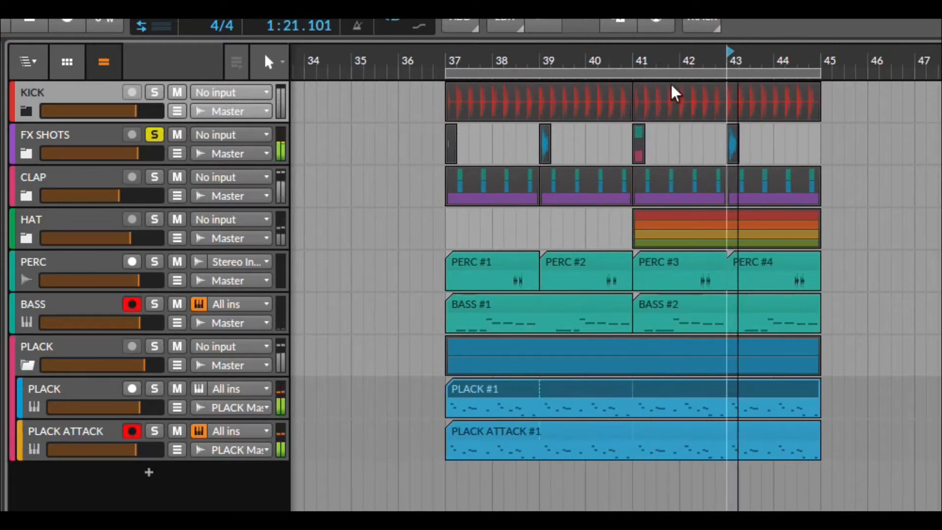
# Step: Solo the CLAP, PERC and HAT tracks in turn, playing them from around bars 37, 38 and 41
pyautogui.click(154, 177)
pyautogui.click(460, 57)
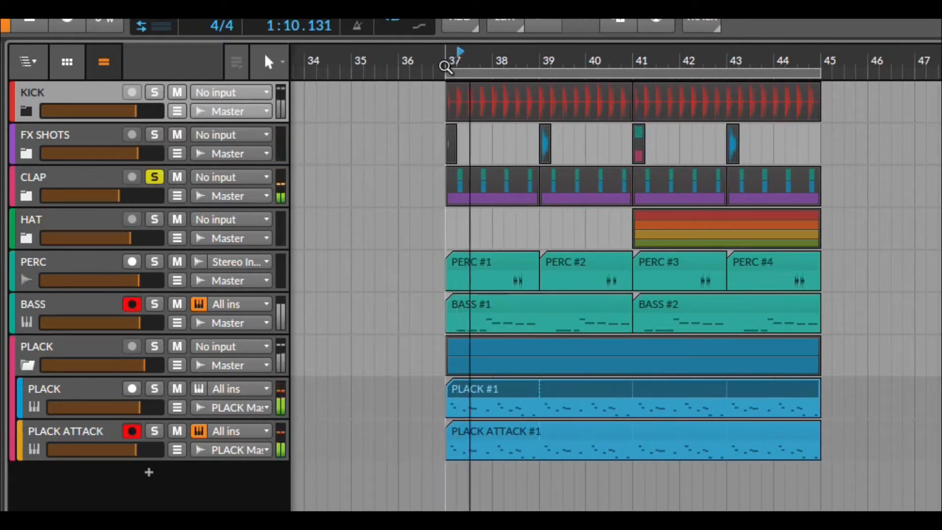
pyautogui.click(154, 261)
pyautogui.click(510, 67)
pyautogui.click(154, 219)
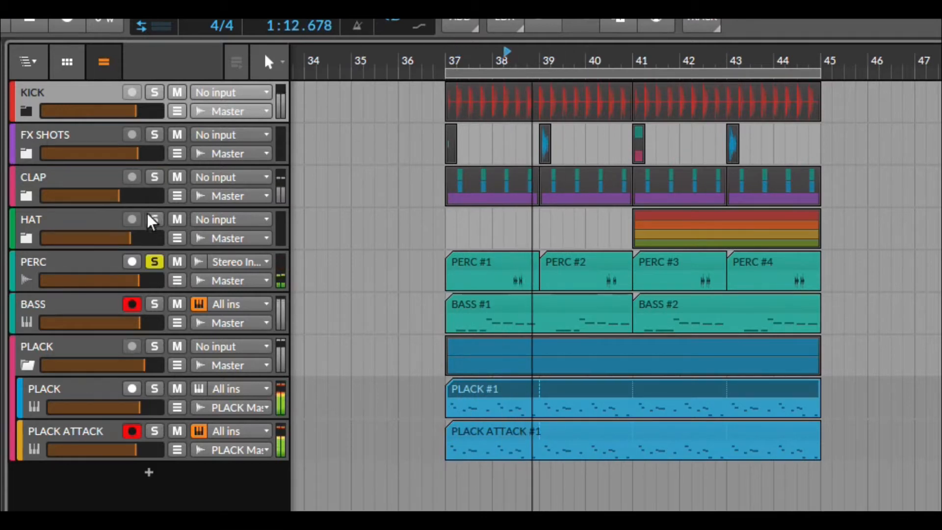
pyautogui.click(634, 52)
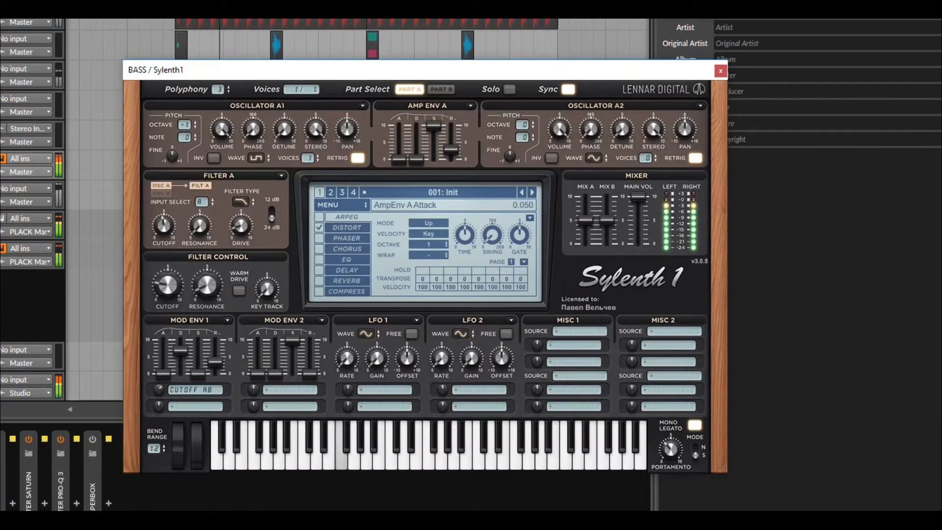
# Step: Close the BASS track's Sylenth1 window and open it again from the device chain
pyautogui.click(720, 71)
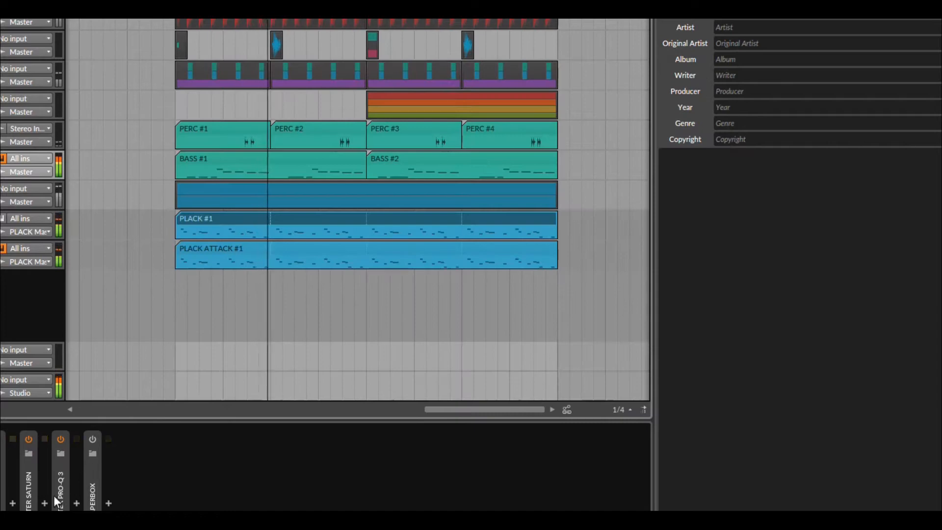
pyautogui.click(1, 195)
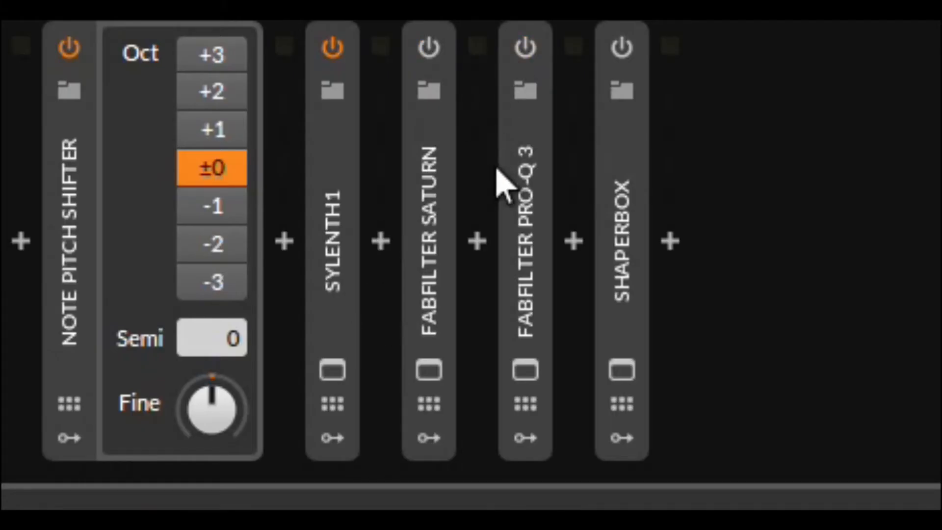
pyautogui.click(333, 369)
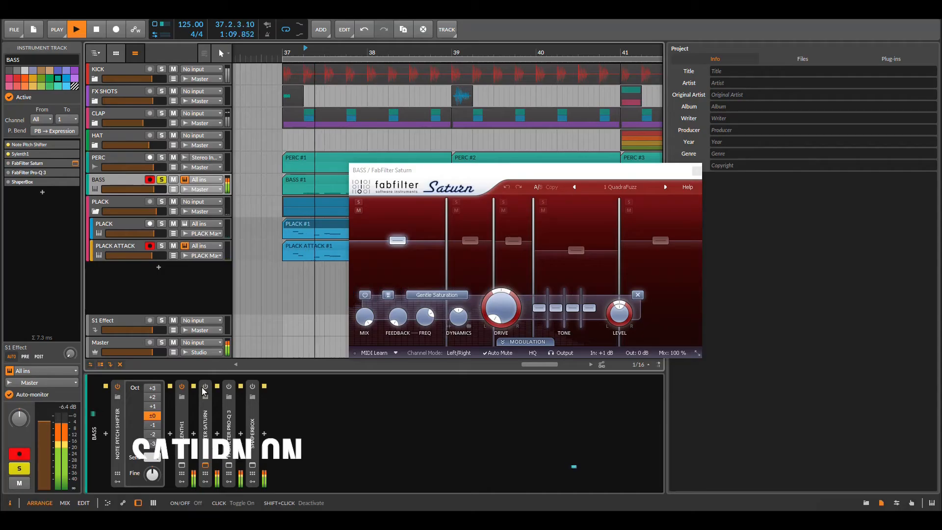
# Step: Switch FabFilter Saturn on, off and on again on the soloed BASS track, and close the ShaperBox window
pyautogui.click(203, 387)
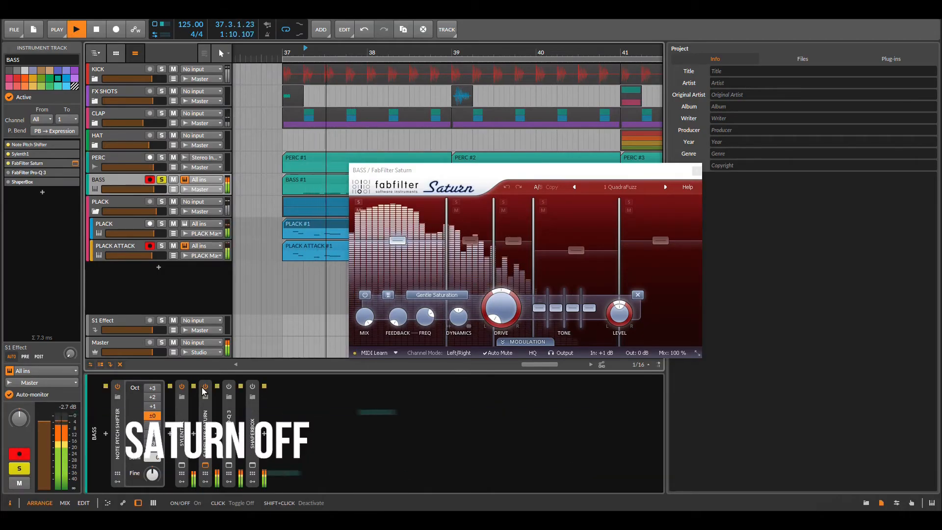
pyautogui.click(204, 387)
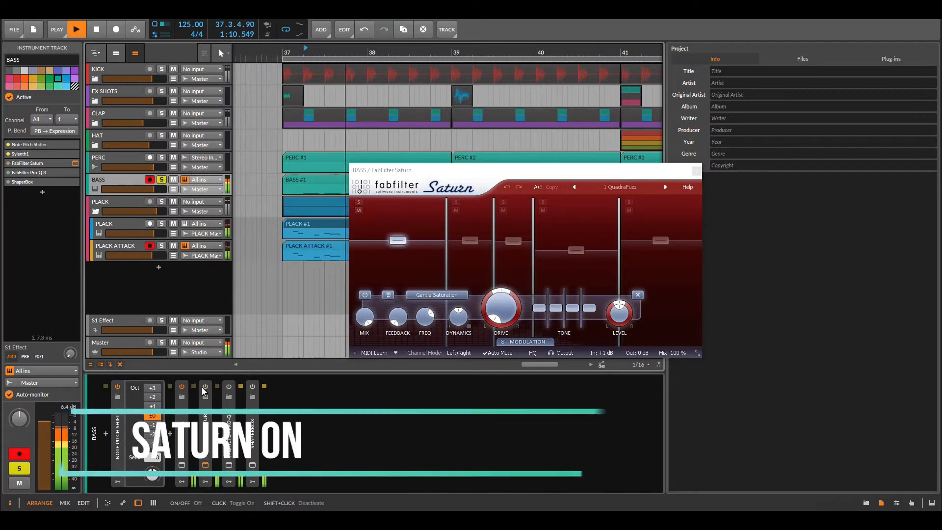
pyautogui.click(204, 387)
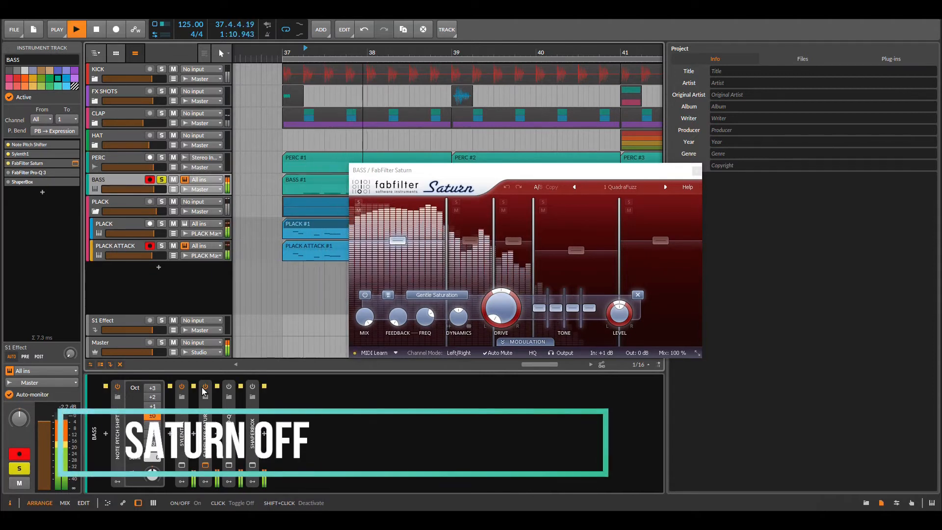
pyautogui.press('space')
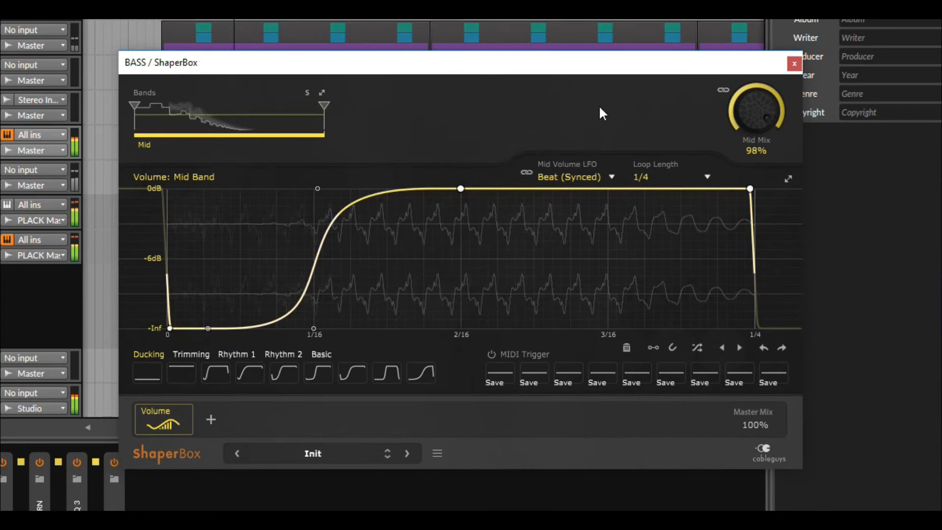
pyautogui.click(796, 62)
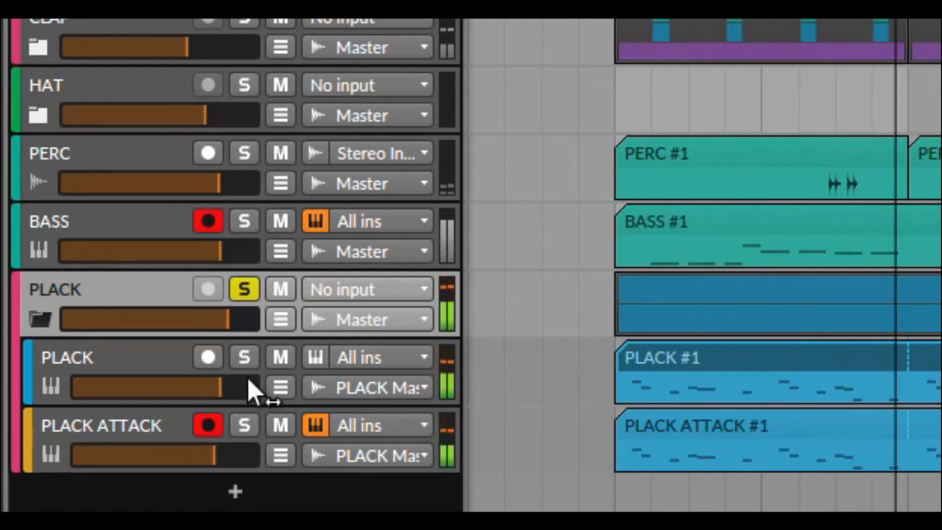
# Step: Audition the PLACK track on its own, then solo PLACK ATTACK and select it
pyautogui.click(148, 367)
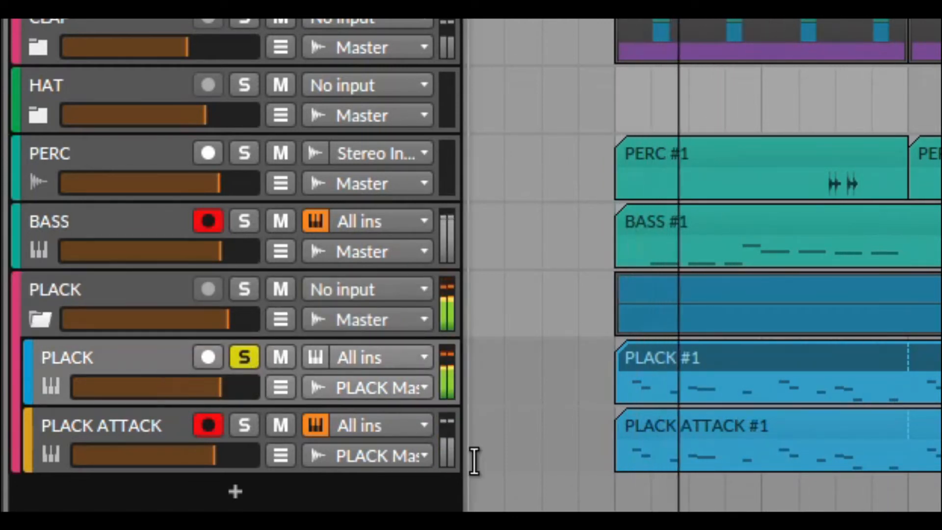
pyautogui.click(244, 425)
pyautogui.click(125, 437)
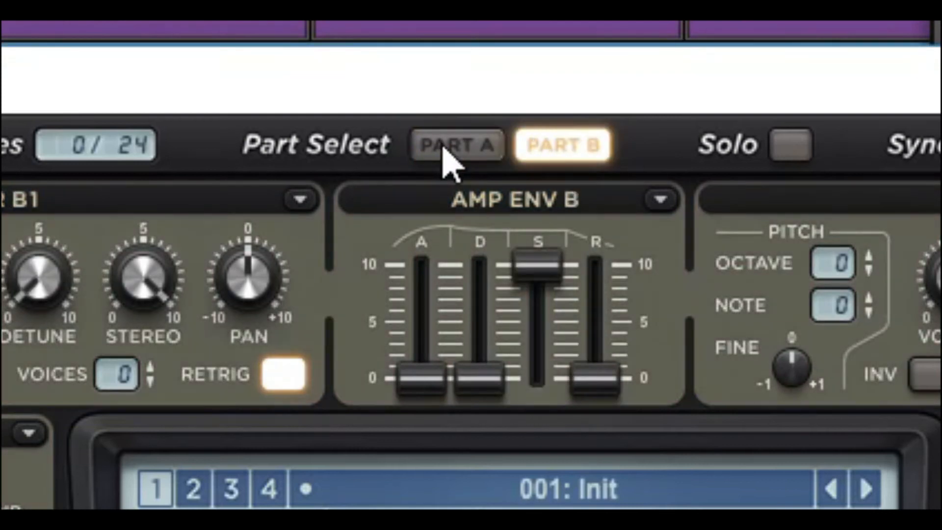
# Step: Show Part A of the Sylenth1 patch and look over the PLACK track's effect chain
pyautogui.click(442, 144)
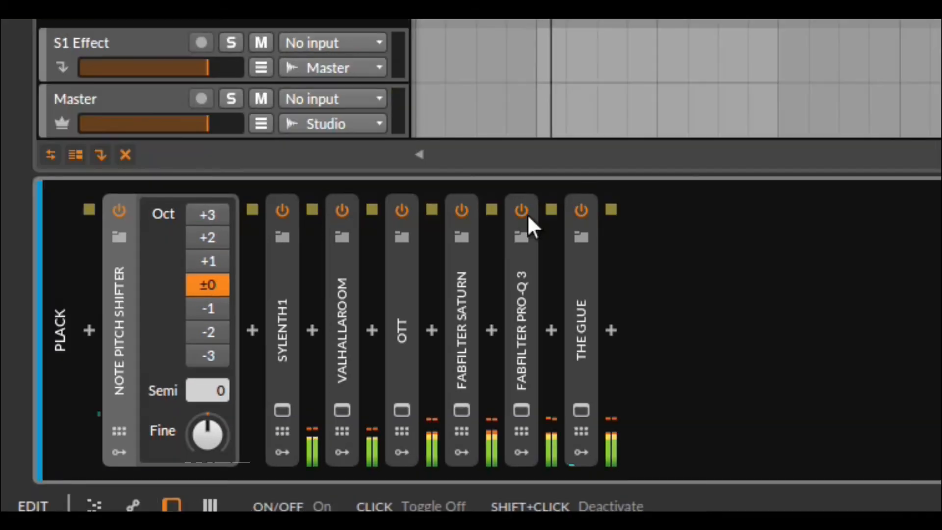
pyautogui.click(478, 197)
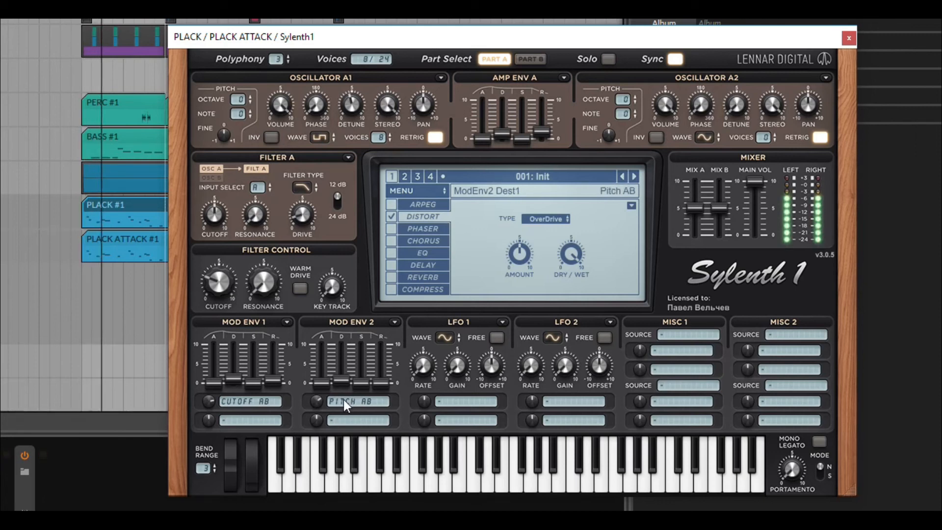
# Step: Clear Mod Env 2's first destination in PLACK ATTACK's Sylenth1 for comparison, restore Pitch A and B, and toggle the distortion
pyautogui.click(345, 400)
pyautogui.click(357, 424)
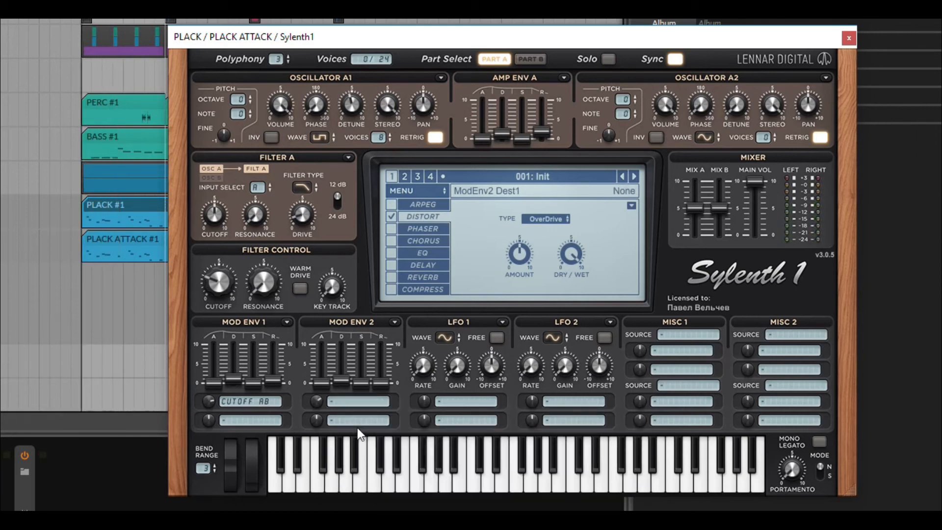
pyautogui.click(349, 404)
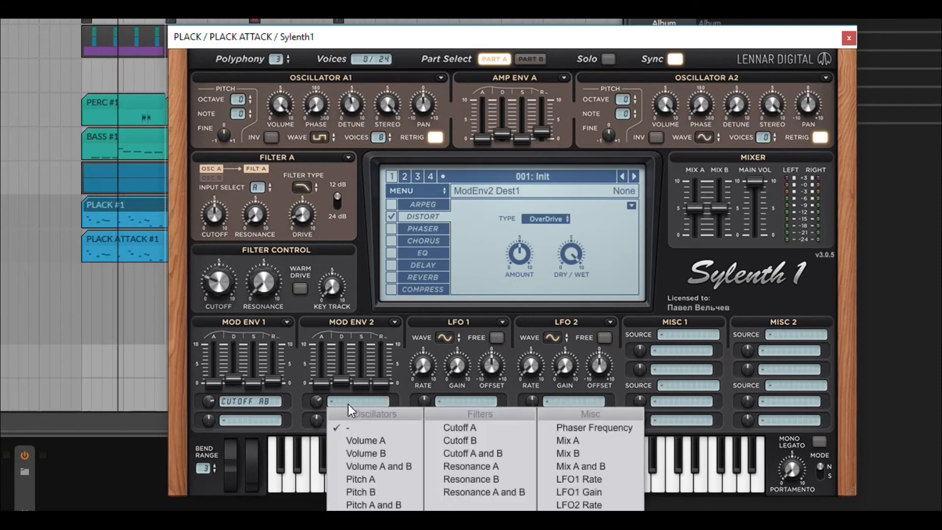
pyautogui.click(377, 503)
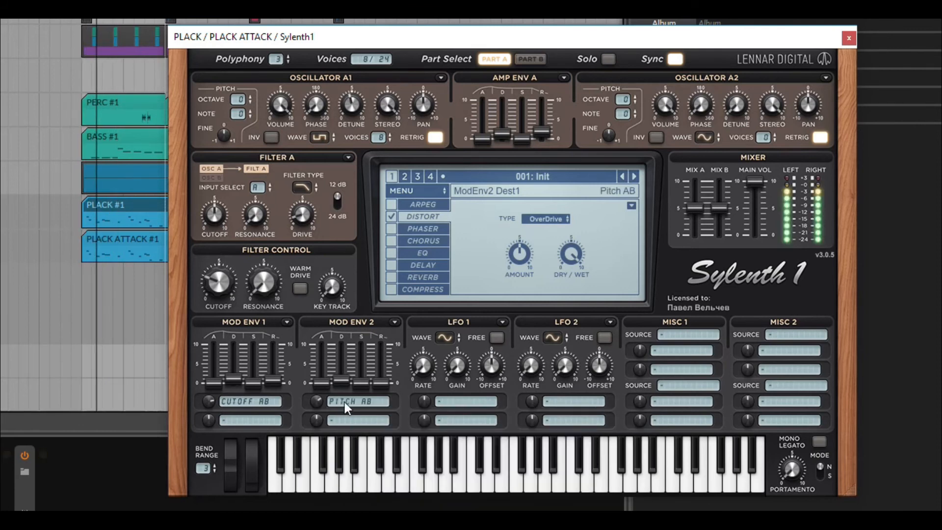
pyautogui.click(392, 217)
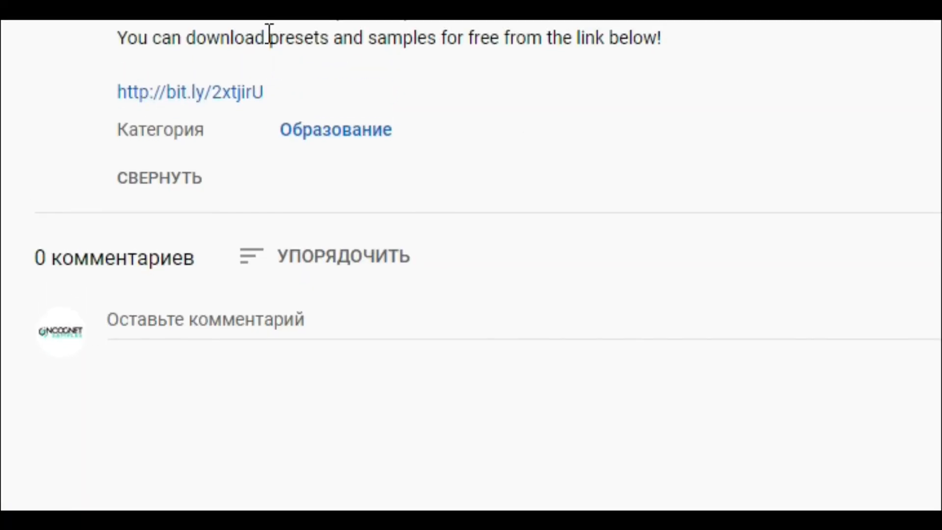
# Step: Open the free presets and samples download link in the video description
pyautogui.click(193, 96)
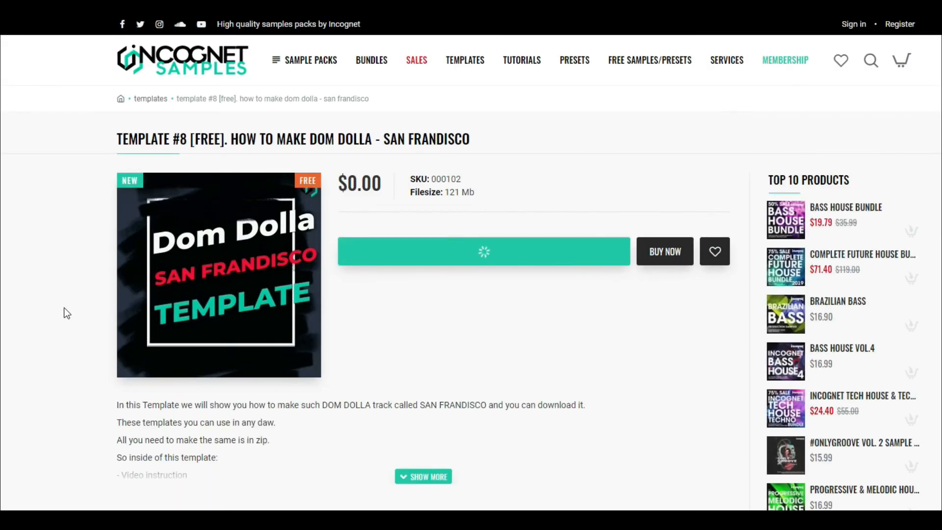